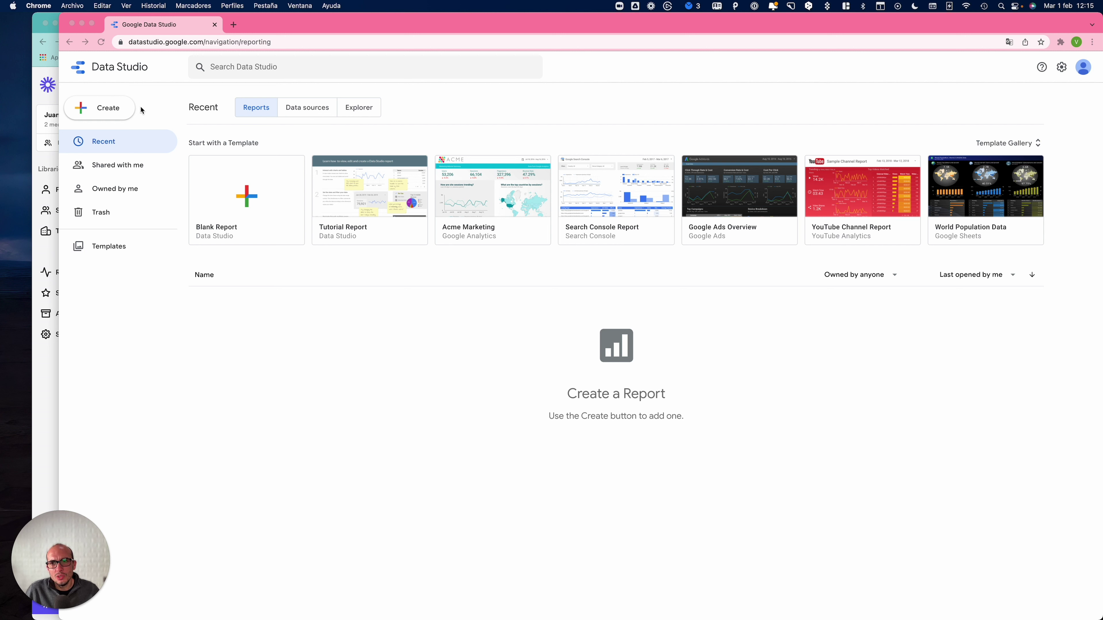
# Review the creation options and look through the recent reports, data sources and explorer lists
pyautogui.click(109, 108)
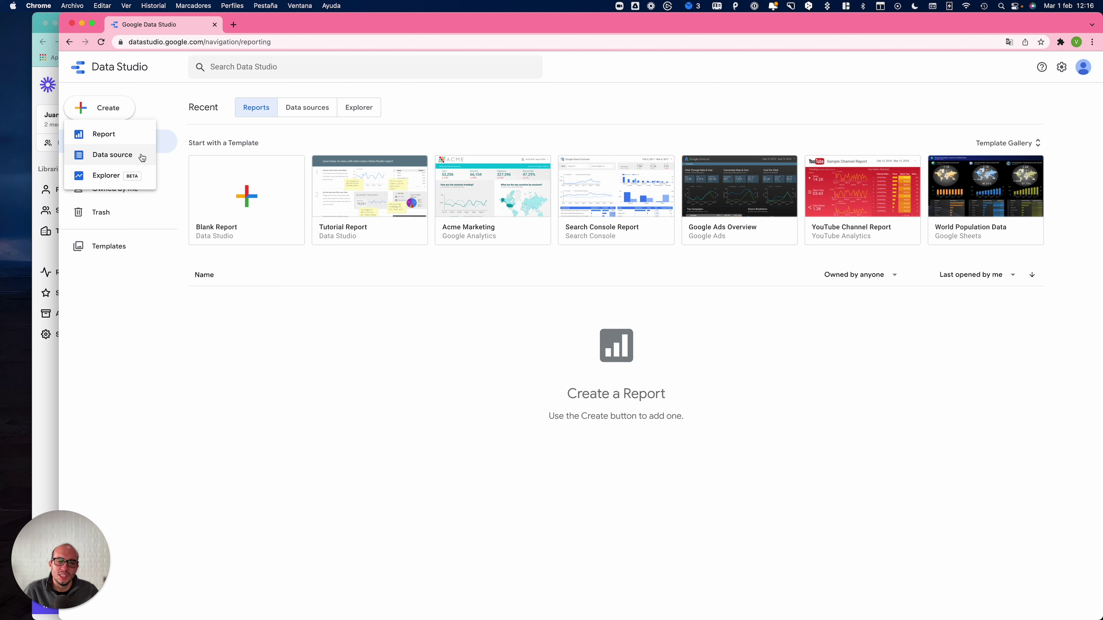
pyautogui.click(340, 331)
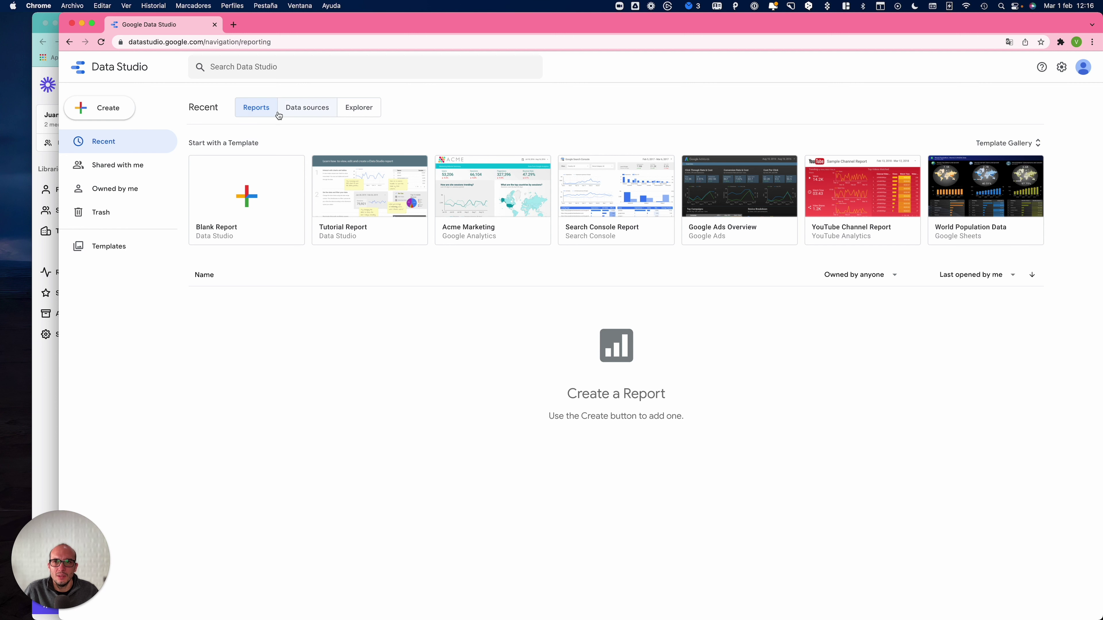
pyautogui.click(300, 108)
pyautogui.click(363, 107)
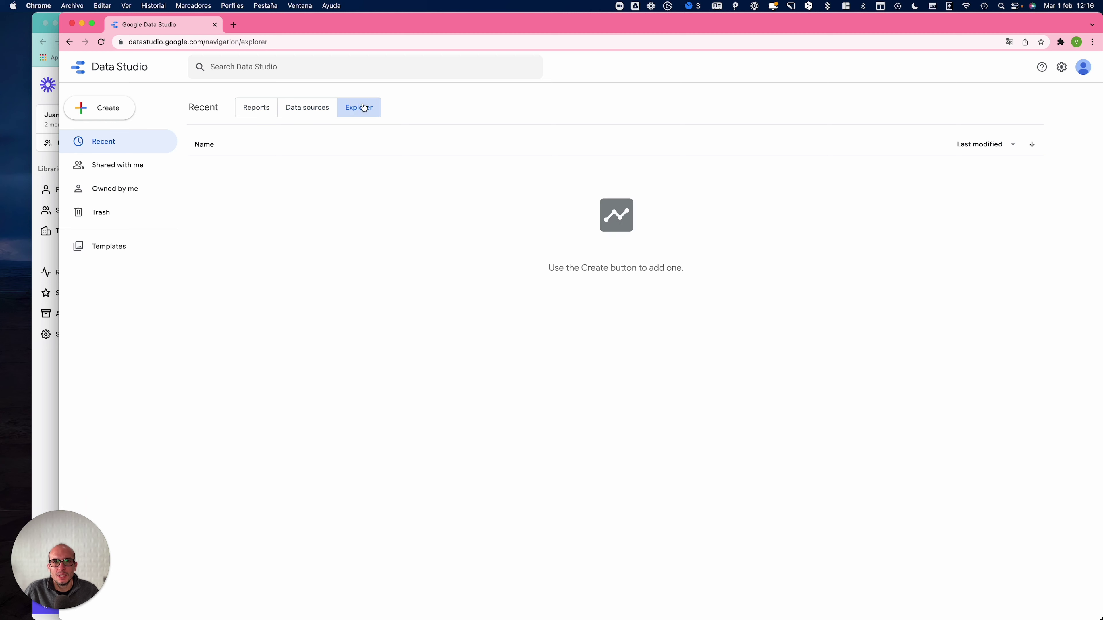
pyautogui.click(267, 111)
pyautogui.click(306, 114)
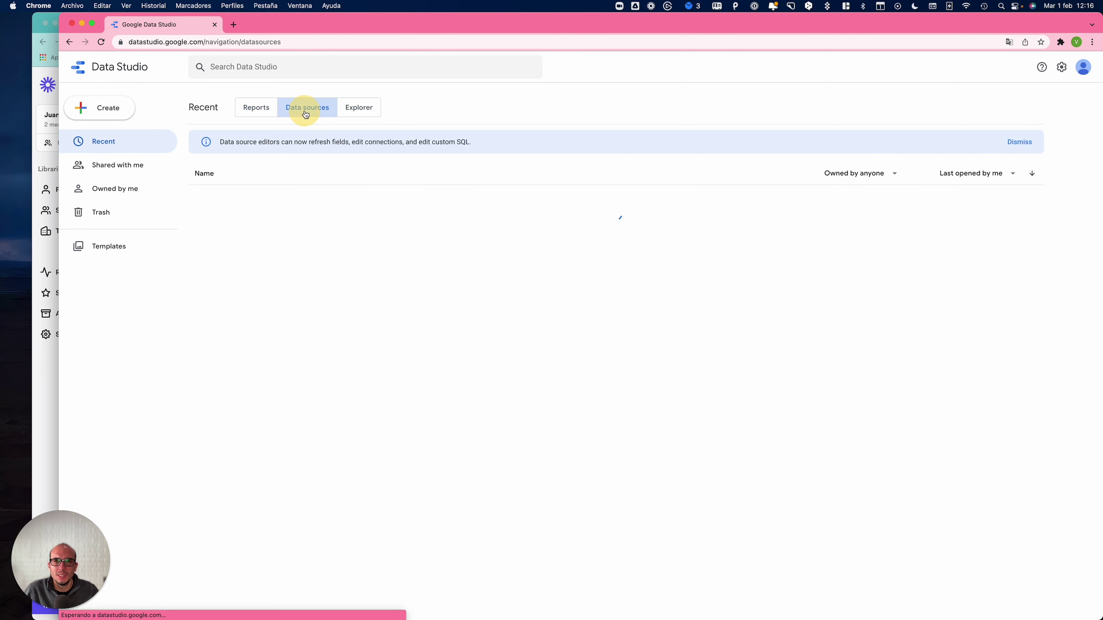
pyautogui.click(360, 109)
pyautogui.click(266, 111)
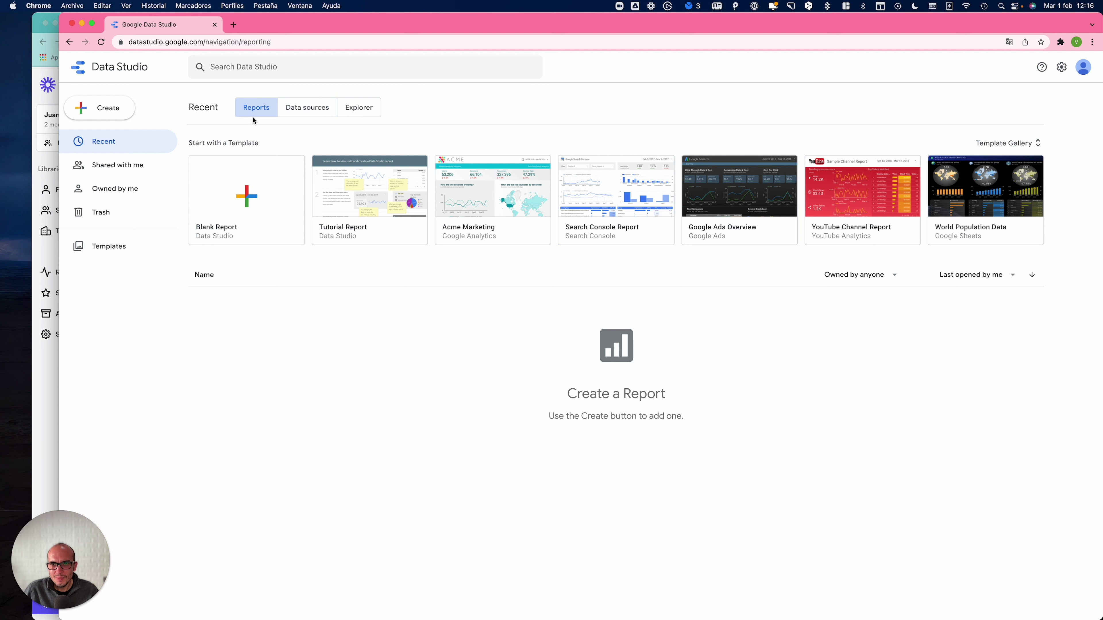
pyautogui.click(283, 113)
pyautogui.click(255, 108)
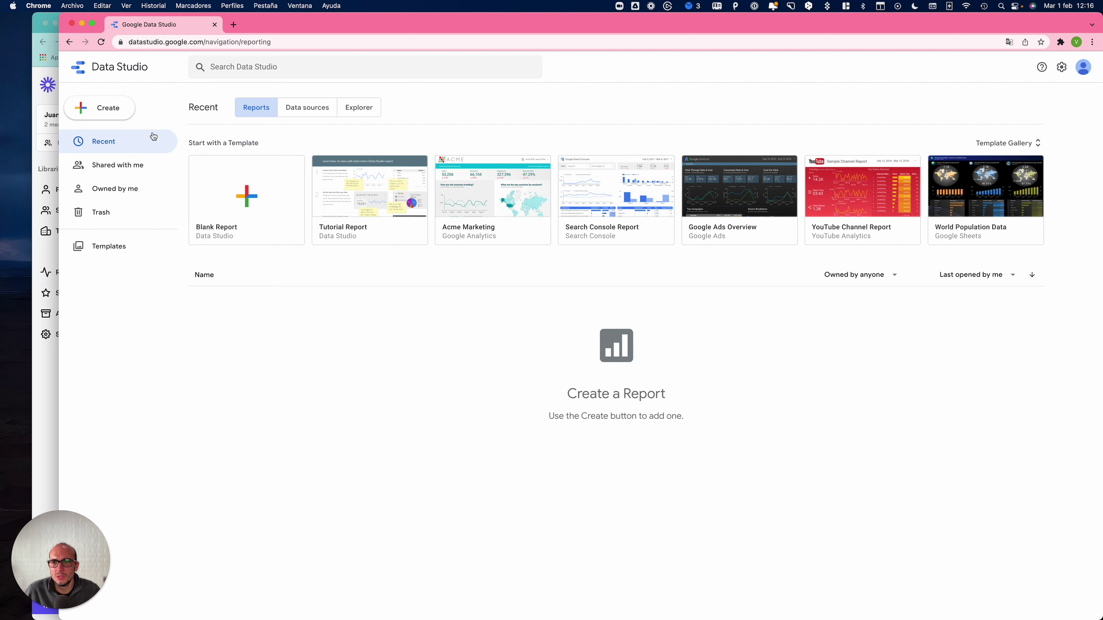
# Create a new blank report
pyautogui.click(101, 115)
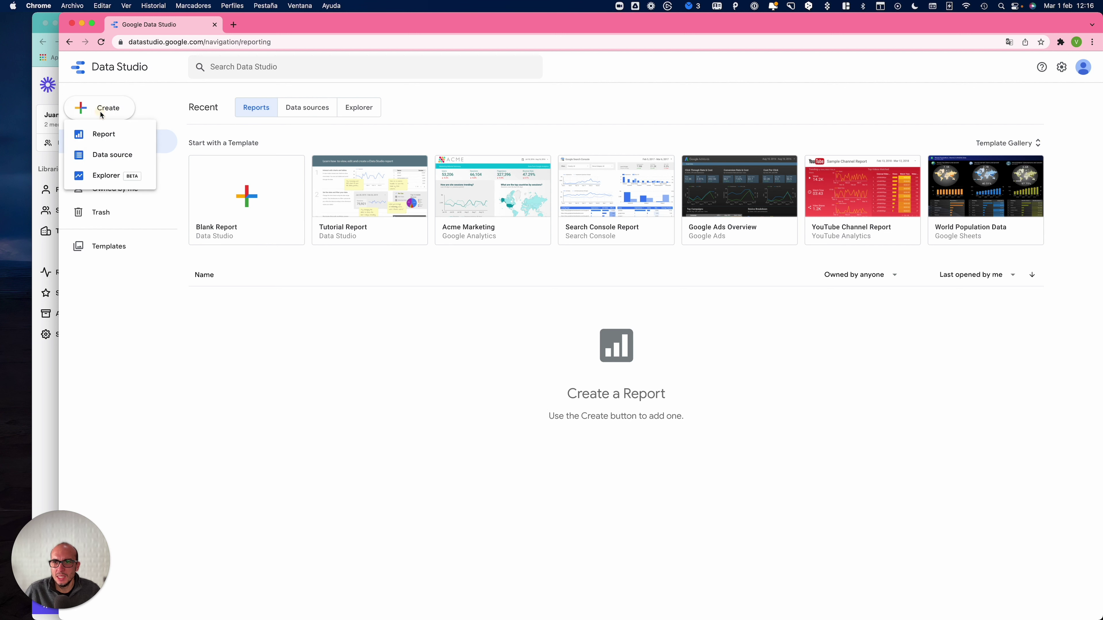
pyautogui.click(108, 138)
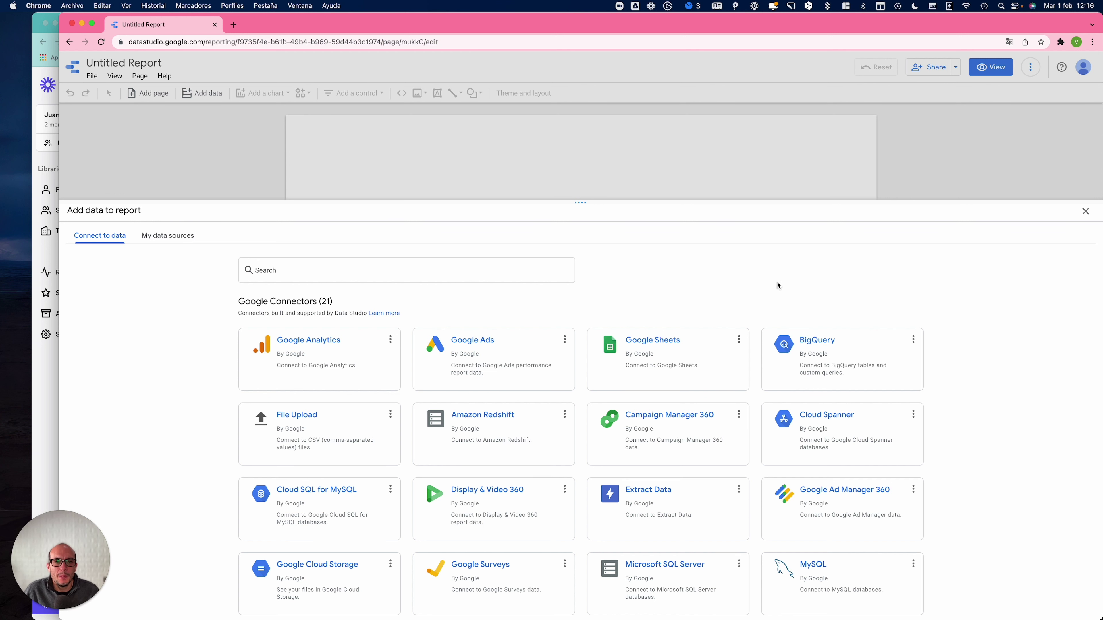
# Browse the Google and partner connectors available for adding data to the report, including Social Sources by Metricool
pyautogui.scroll(-15, 574, 343)
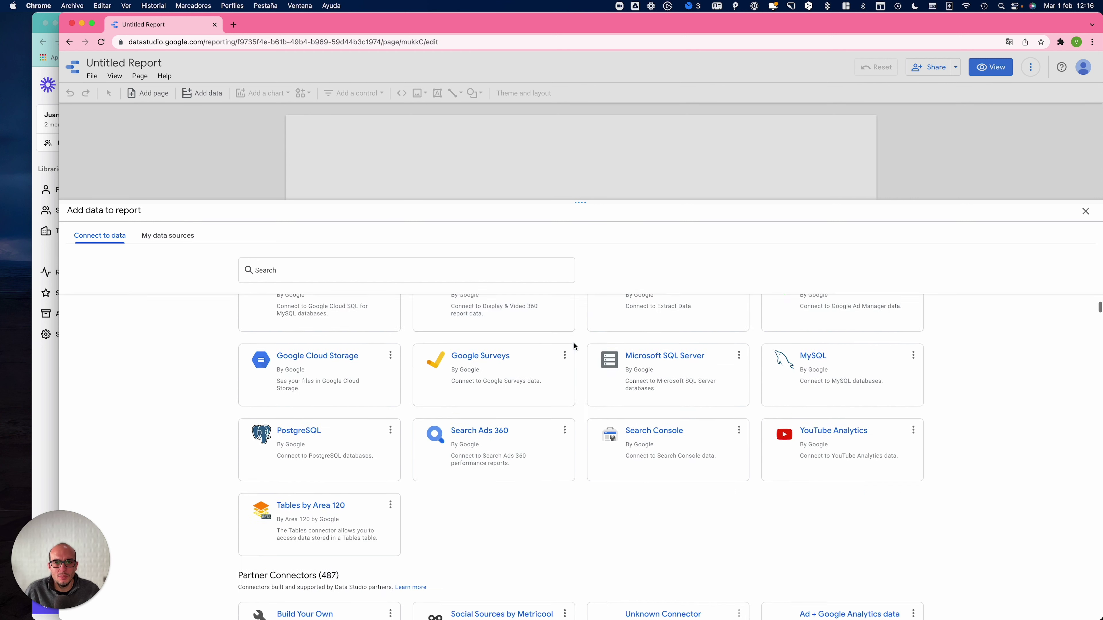
pyautogui.scroll(-10, 574, 345)
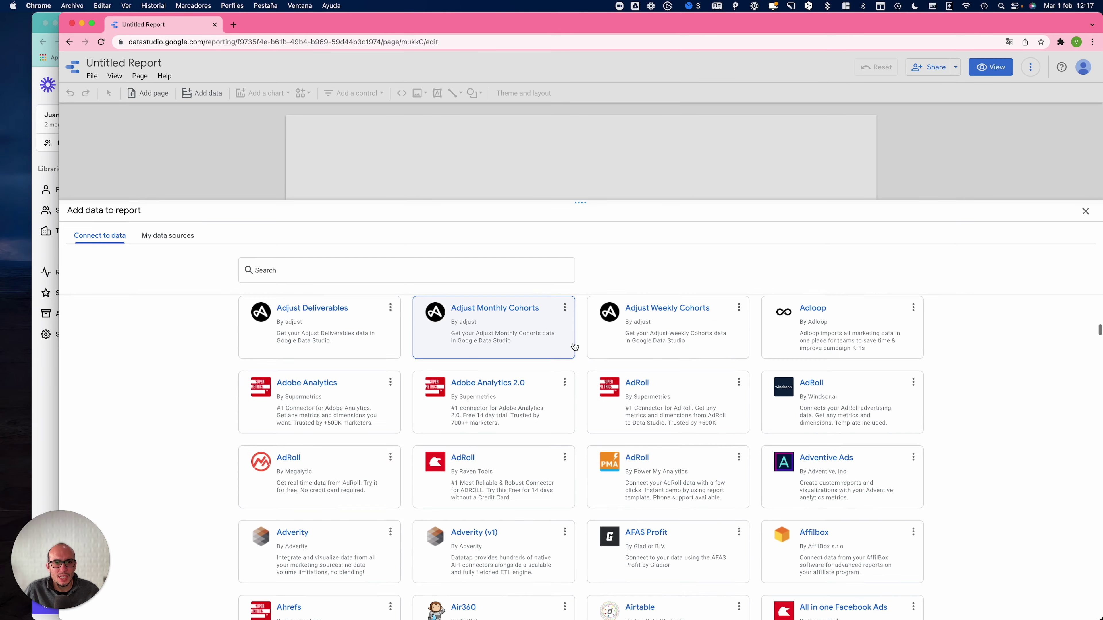
pyautogui.scroll(-15, 574, 346)
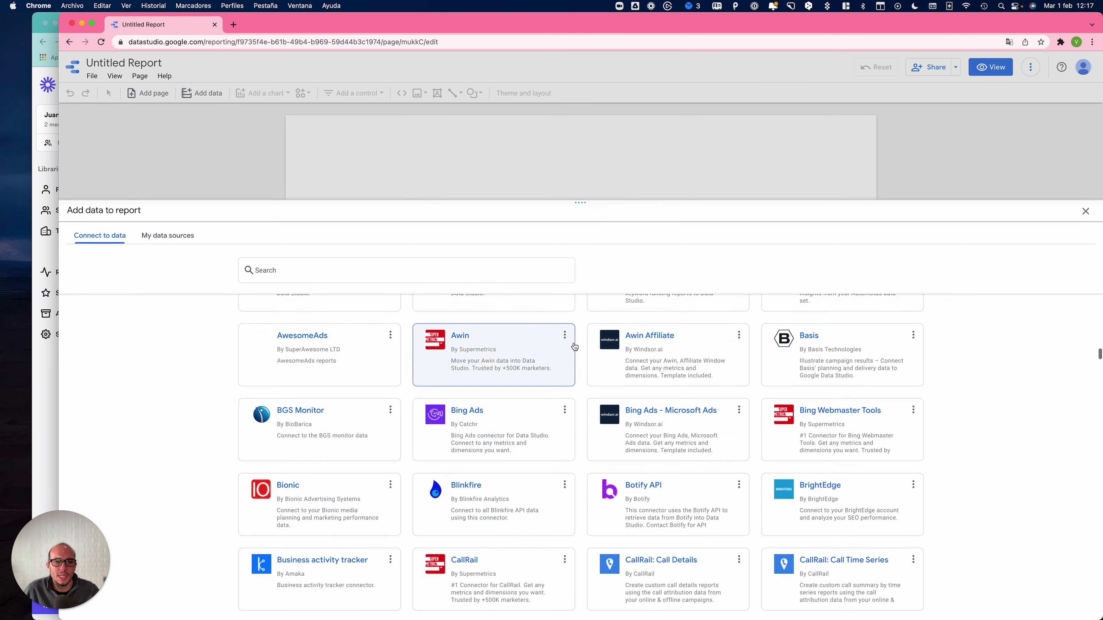
pyautogui.scroll(20, 574, 345)
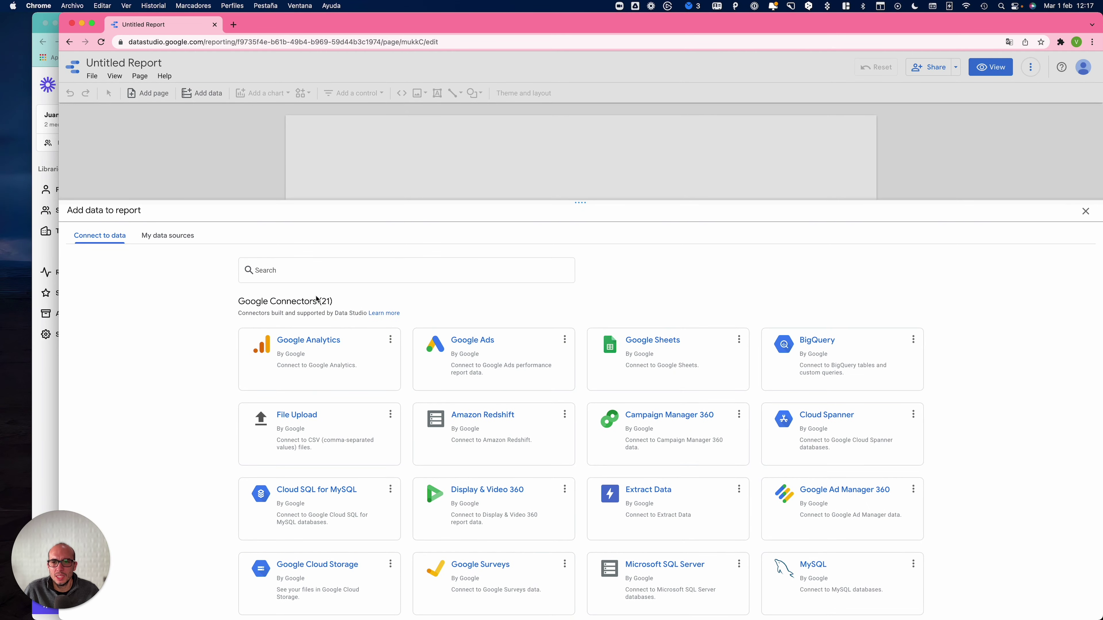
pyautogui.scroll(-9, 349, 309)
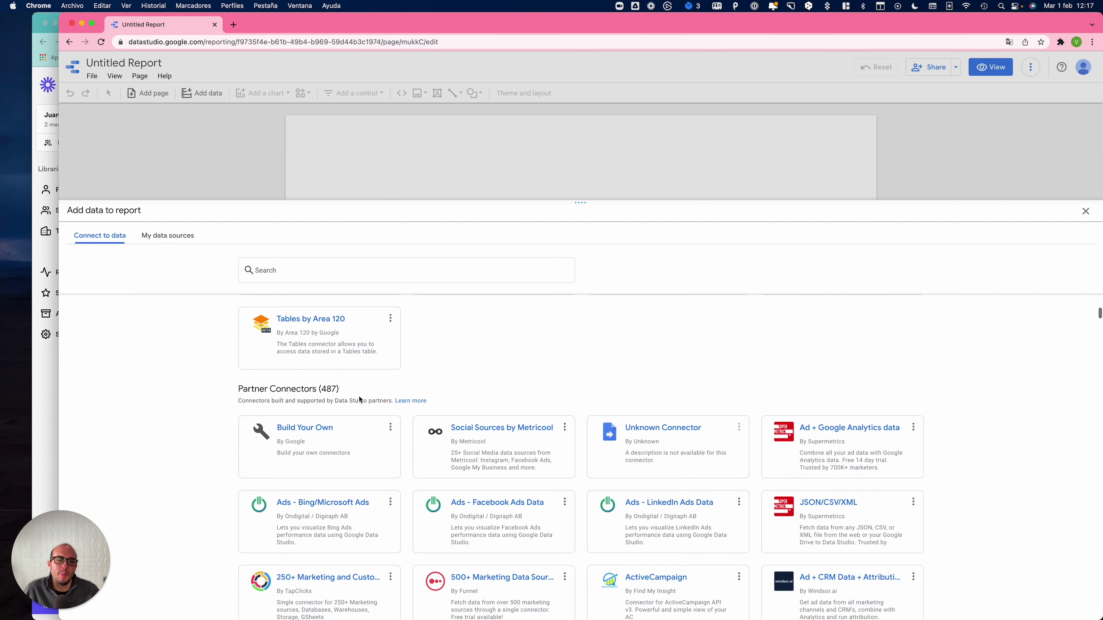
pyautogui.scroll(-8, 513, 460)
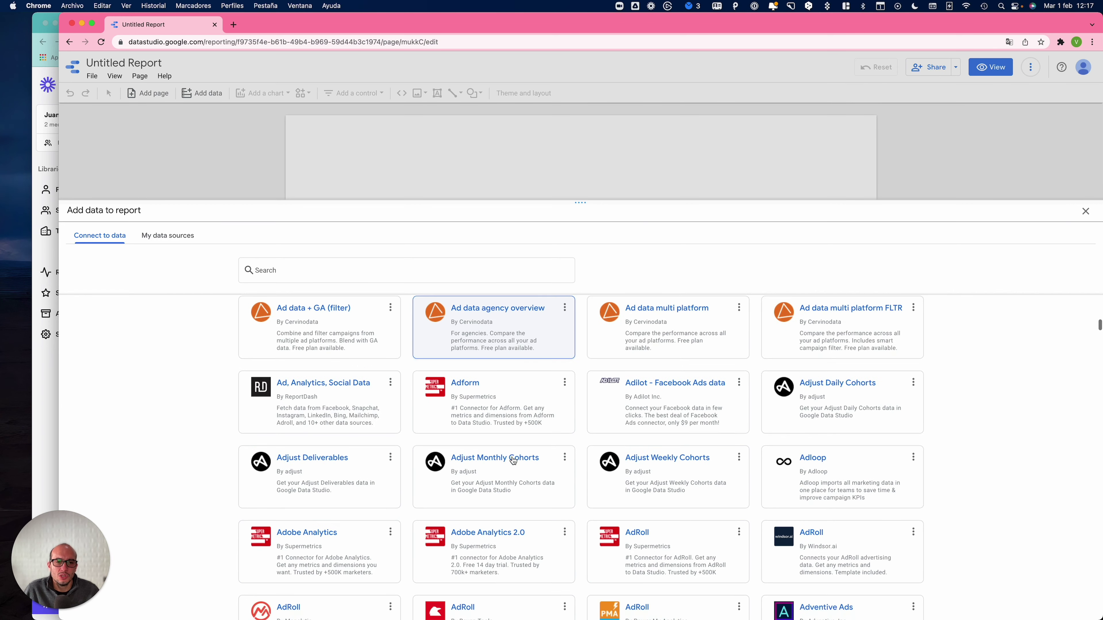
pyautogui.scroll(-2, 513, 461)
pyautogui.scroll(-6, 513, 460)
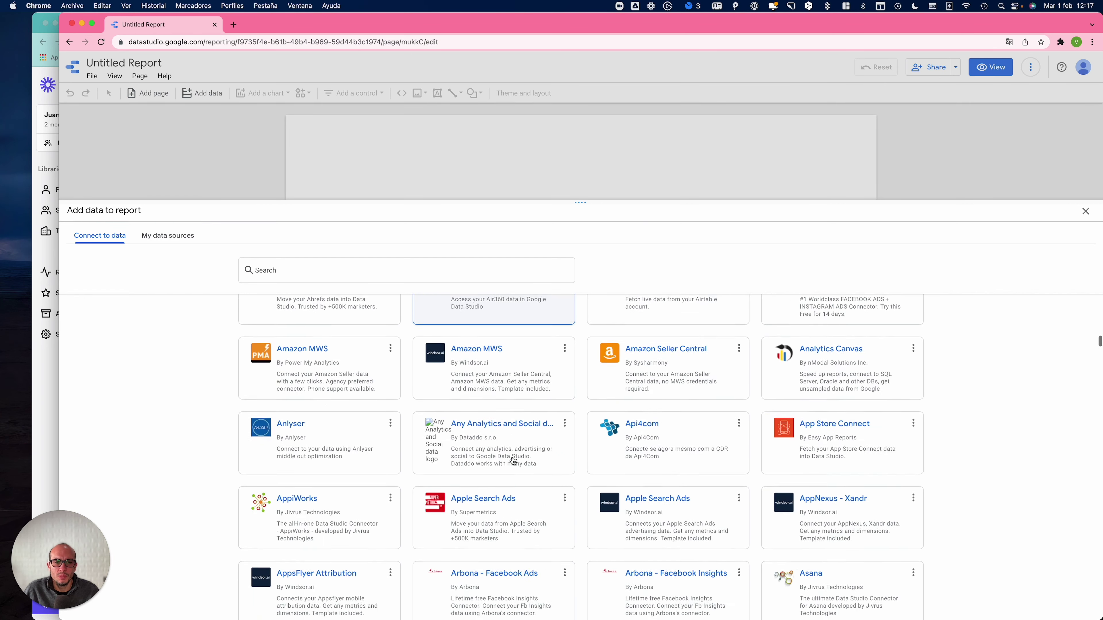
pyautogui.scroll(-12, 513, 461)
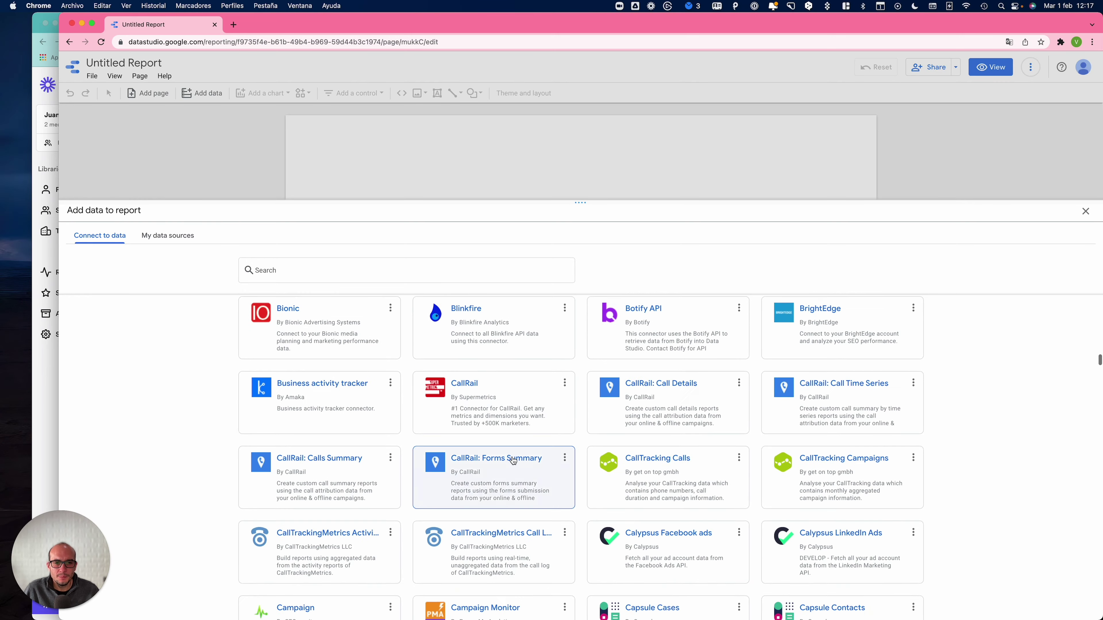
pyautogui.scroll(-15, 513, 460)
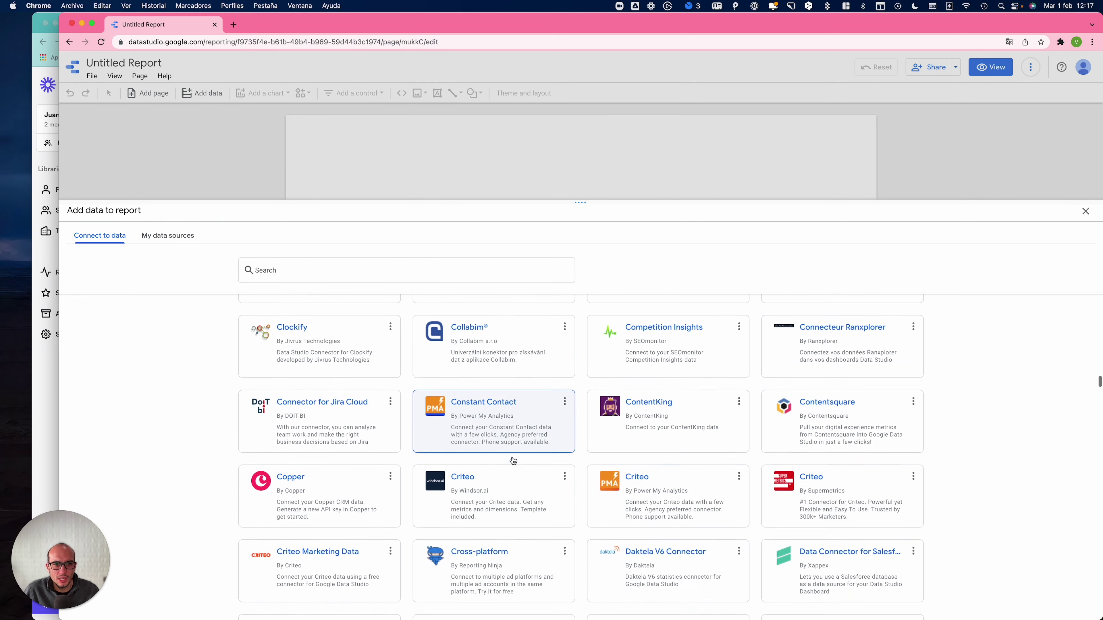
pyautogui.scroll(-15, 513, 460)
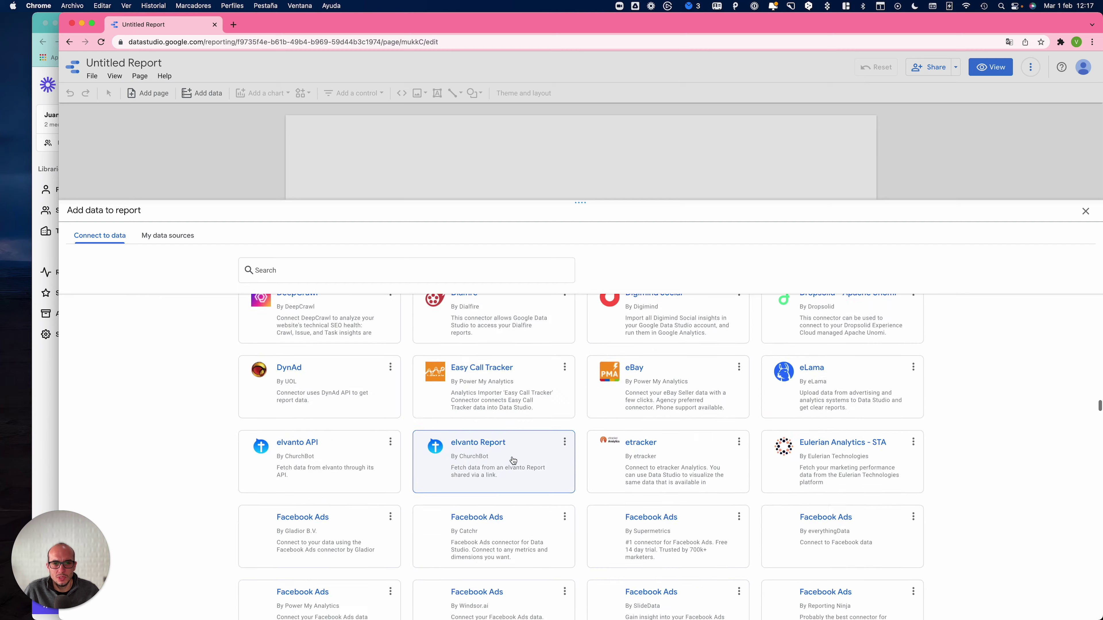
pyautogui.scroll(-15, 513, 461)
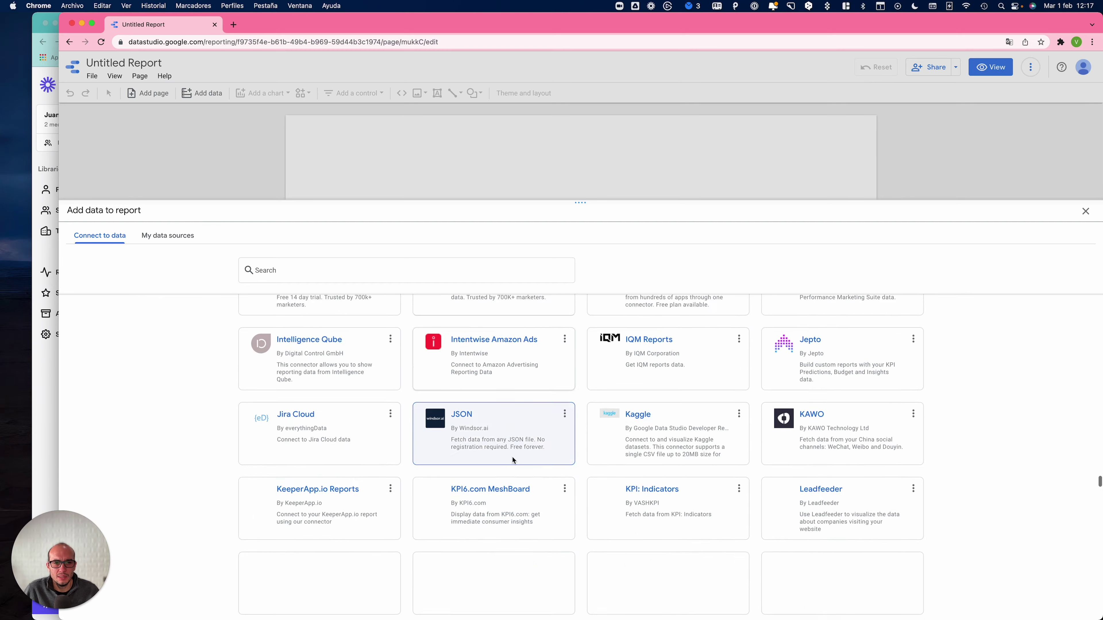
pyautogui.scroll(-15, 512, 460)
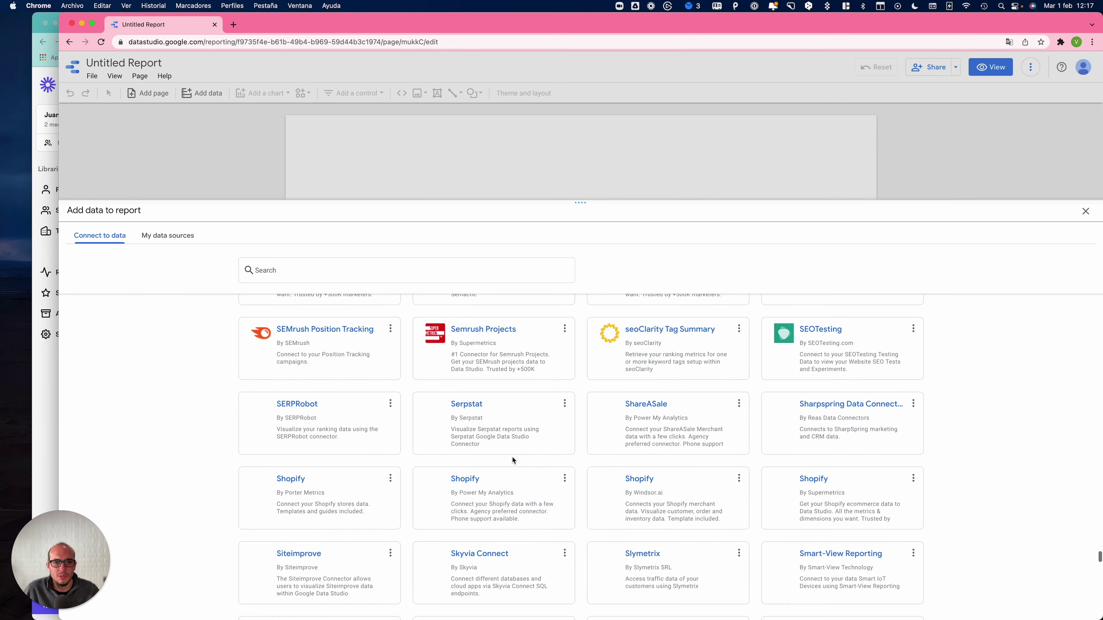
pyautogui.scroll(-2, 511, 457)
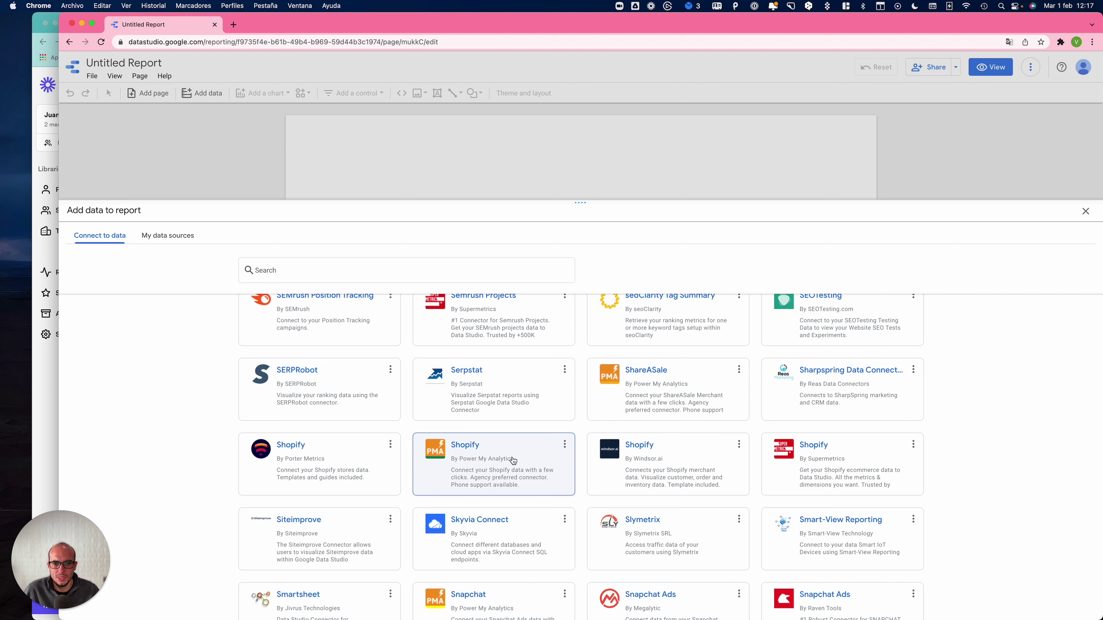
pyautogui.scroll(-6, 513, 461)
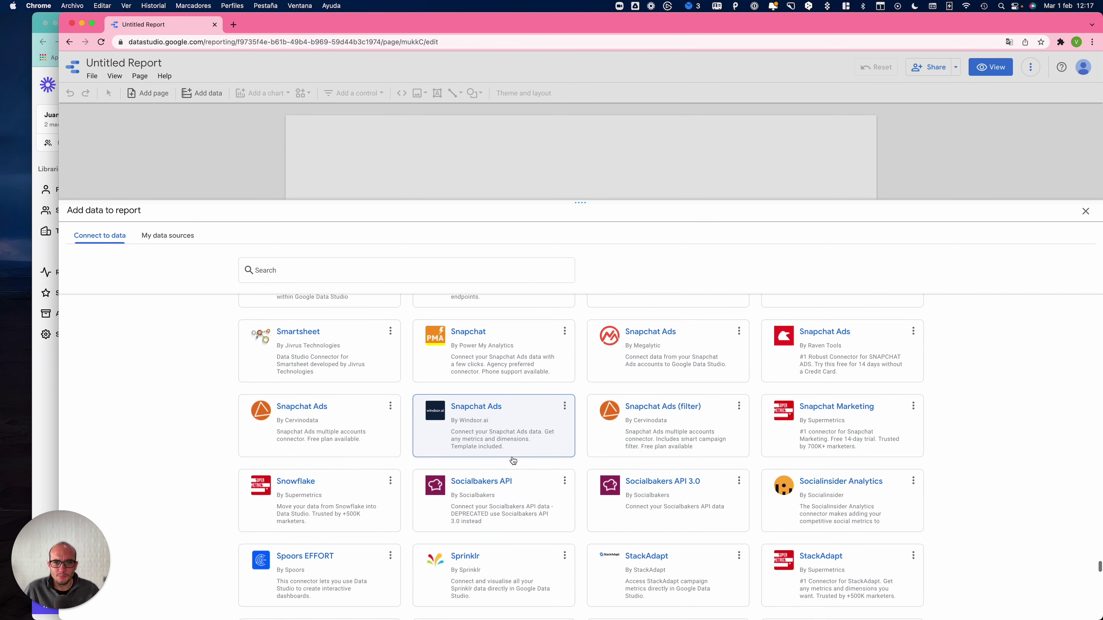
pyautogui.scroll(-10, 512, 460)
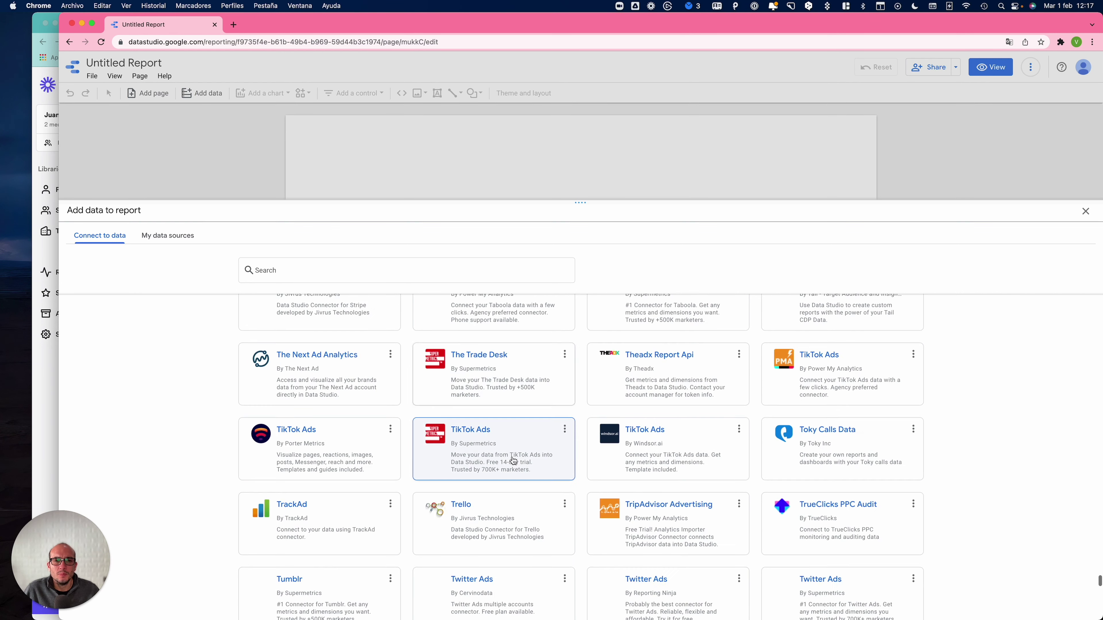
pyautogui.scroll(5, 512, 460)
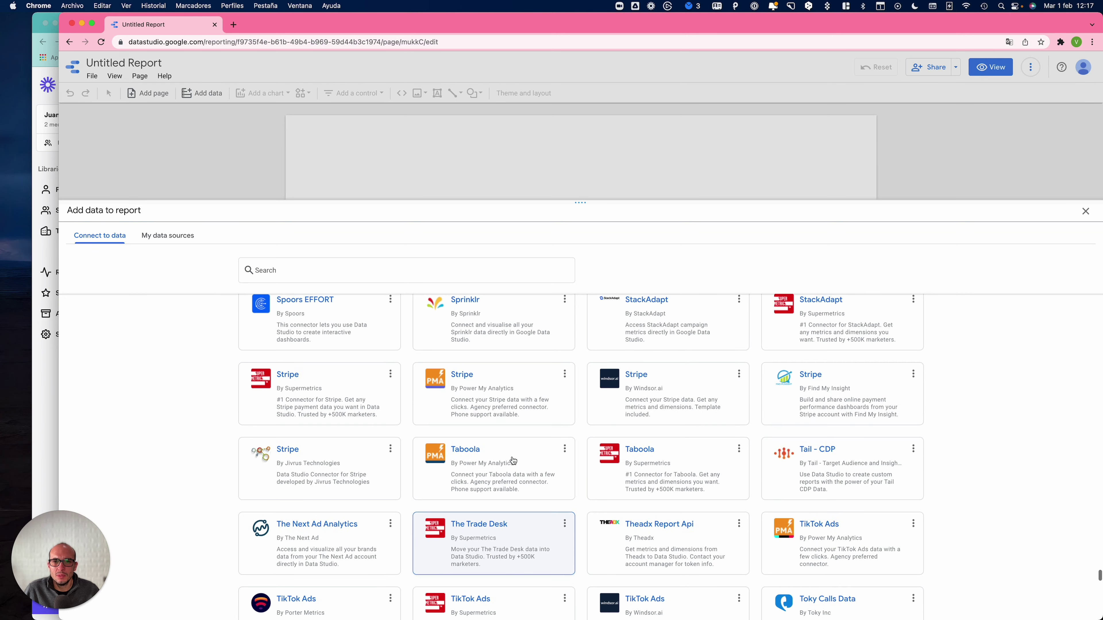
pyautogui.scroll(3, 512, 461)
pyautogui.scroll(2, 513, 460)
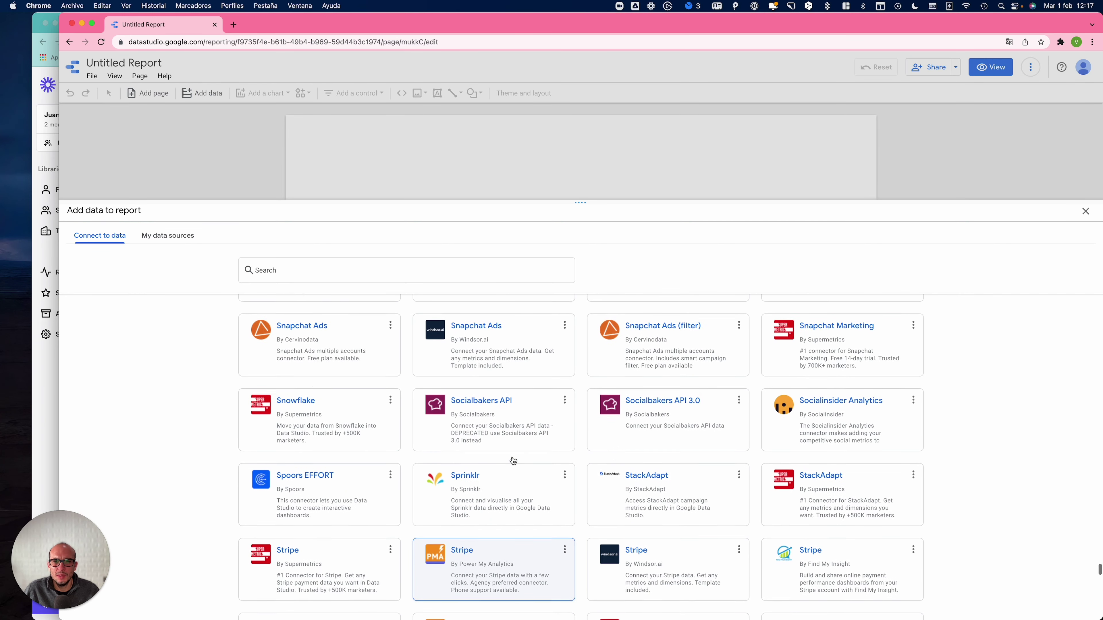
pyautogui.scroll(20, 512, 457)
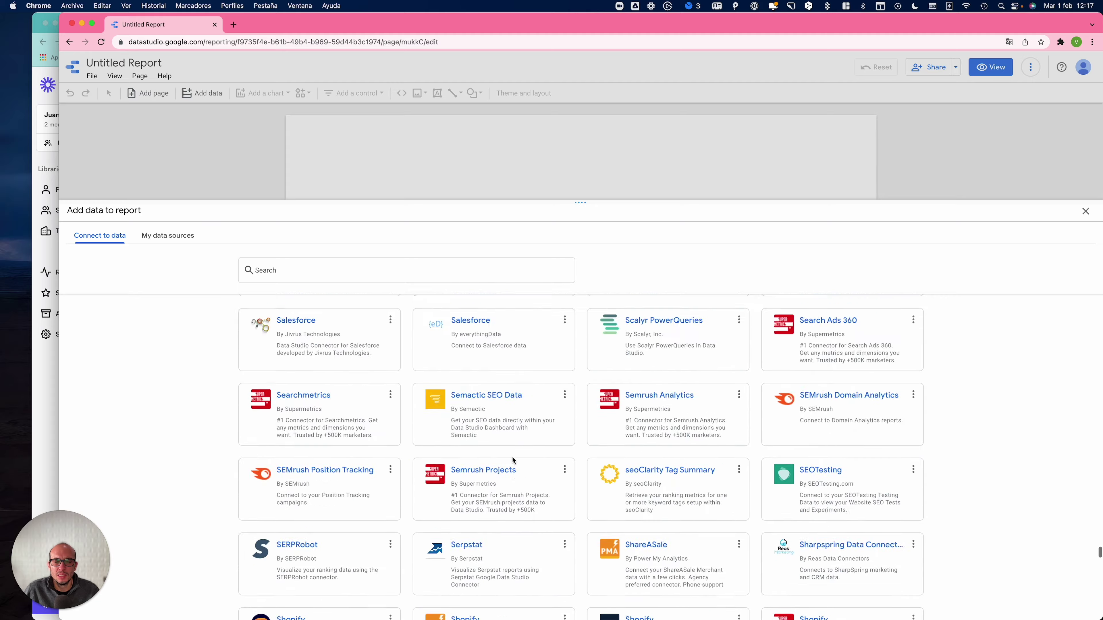
pyautogui.scroll(20, 512, 460)
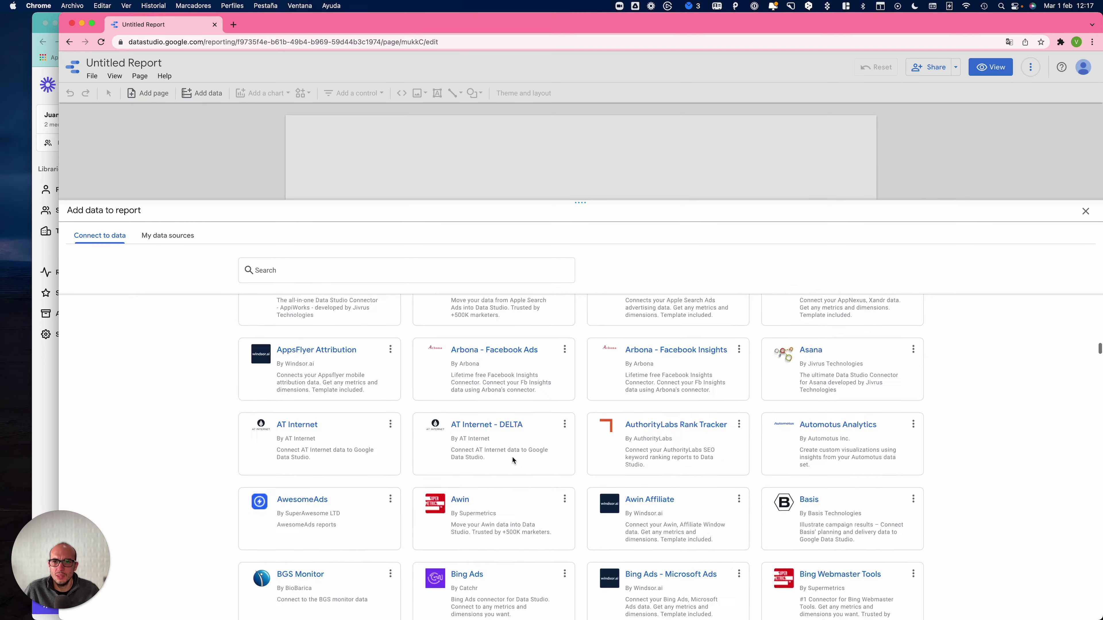
pyautogui.scroll(-10, 513, 459)
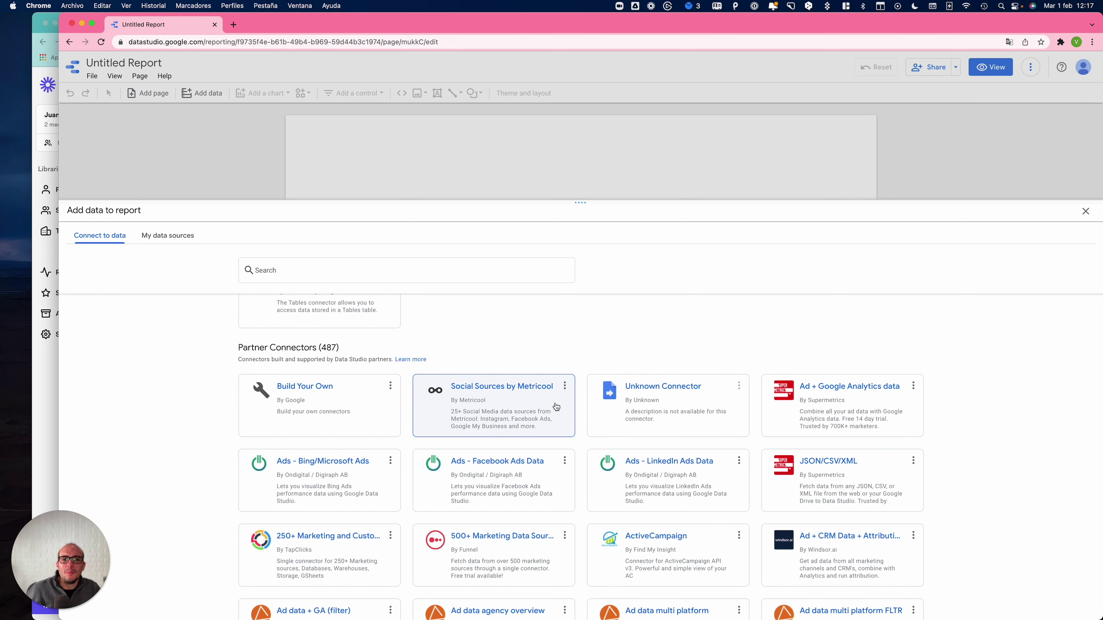
pyautogui.scroll(10, 443, 365)
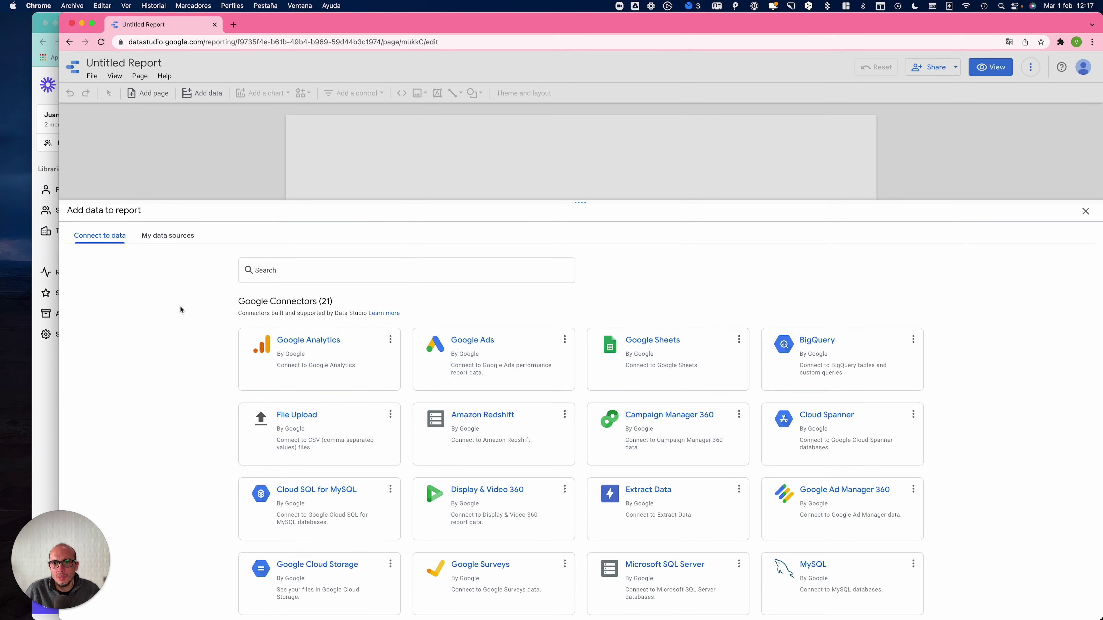
# Add the existing MetricoolES-Intelligent data source to the report
pyautogui.click(157, 236)
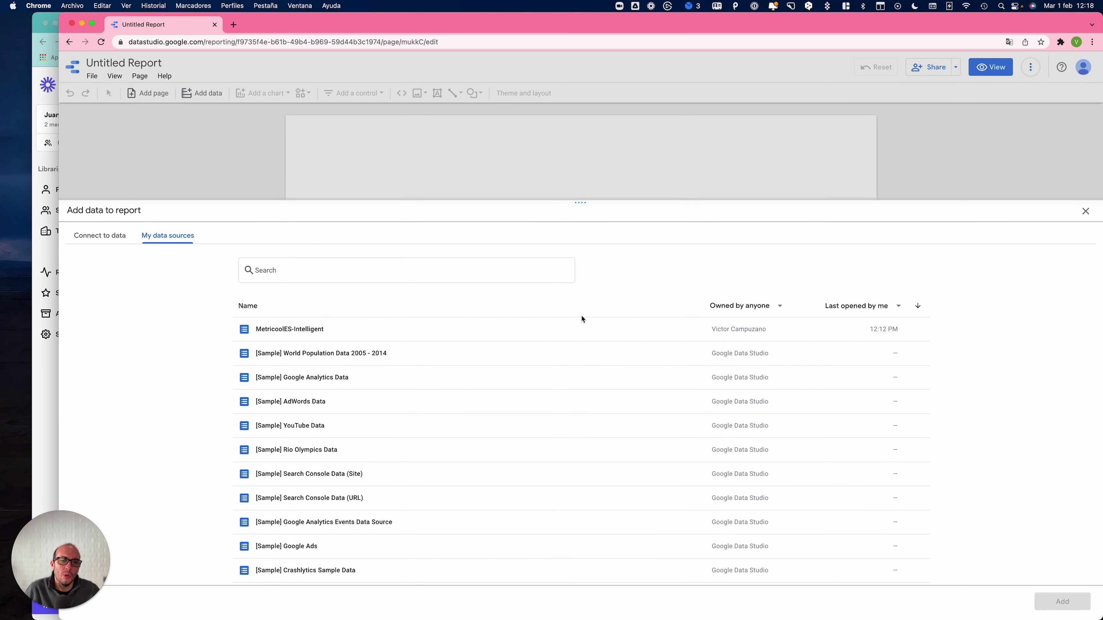
pyautogui.click(416, 335)
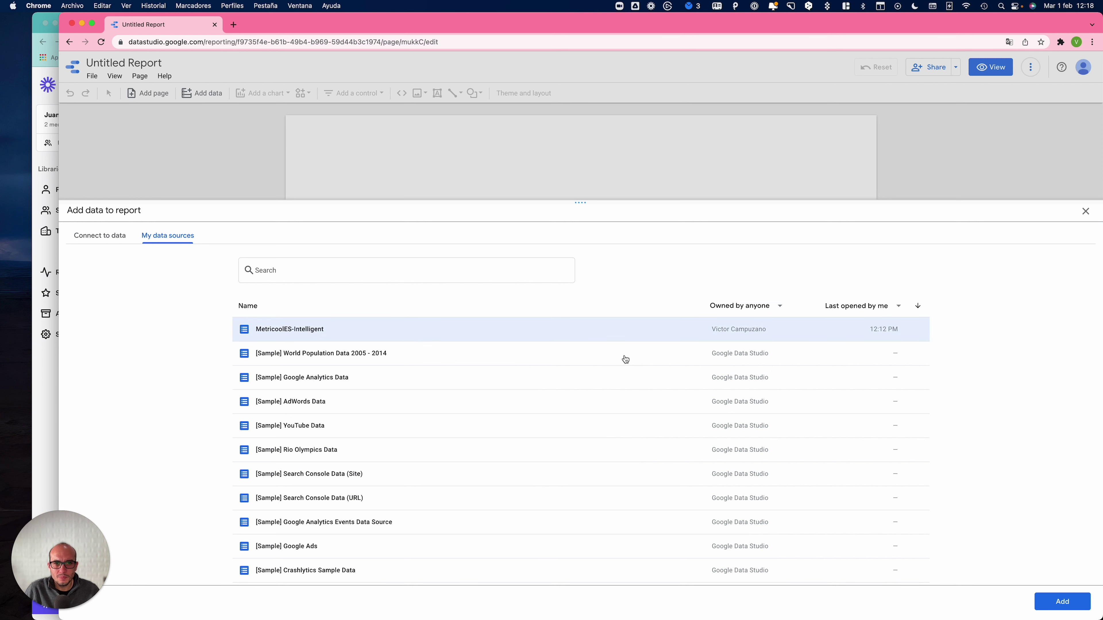
pyautogui.click(1070, 608)
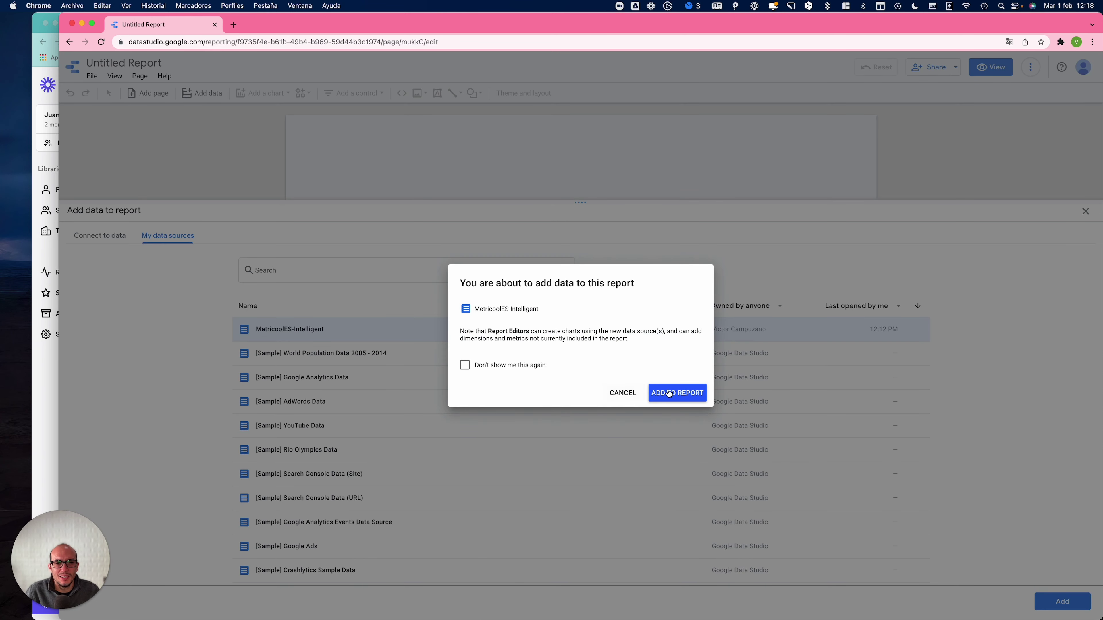
pyautogui.click(668, 392)
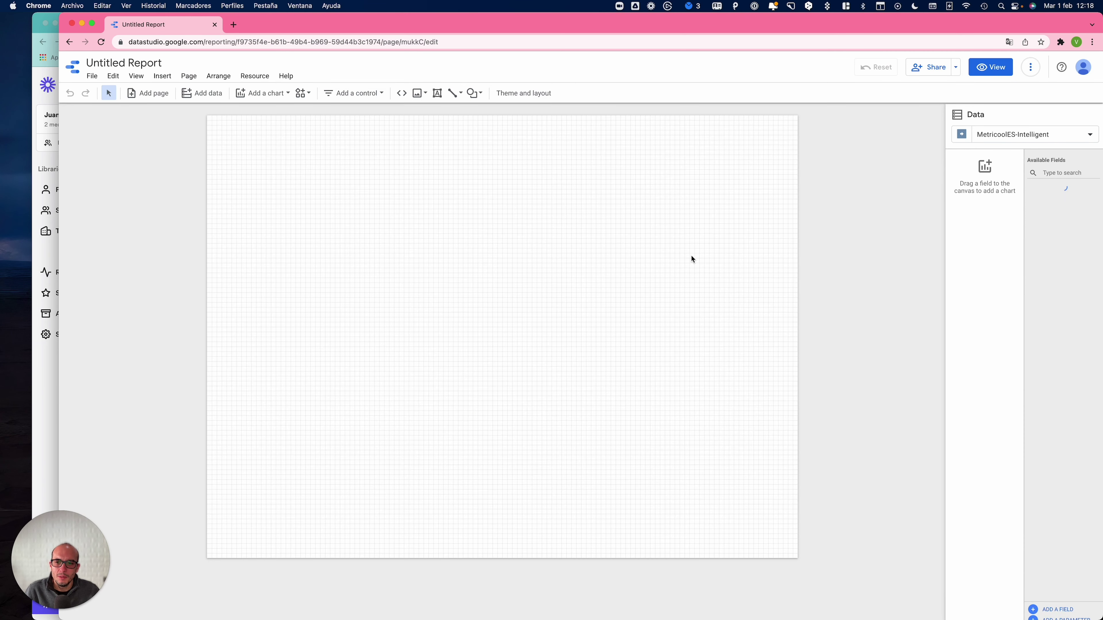